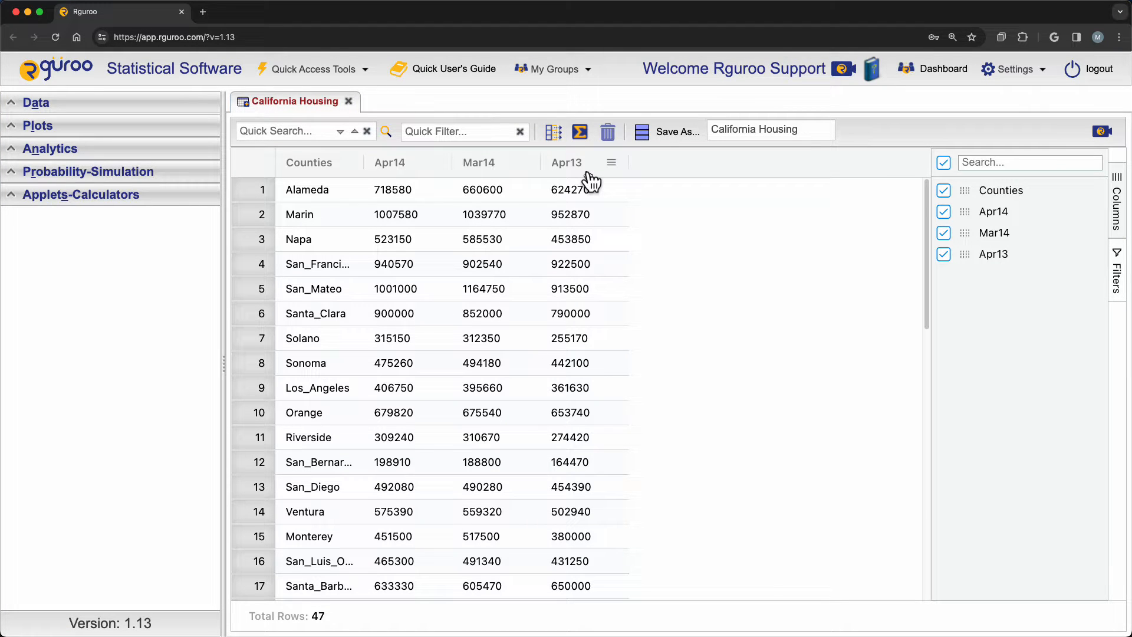
- Reorder the table columns by placing Apr13 before Apr14, Mar14 first and Counties last
left_click_drag(588, 172, 437, 175)
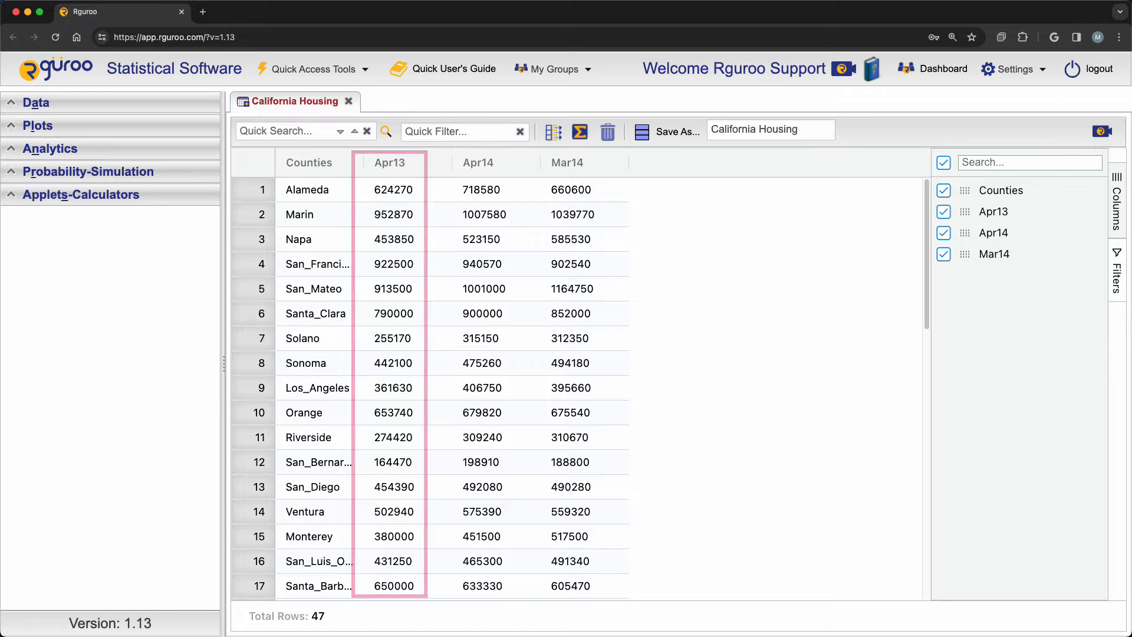
left_click(1115, 237)
left_click(1118, 242)
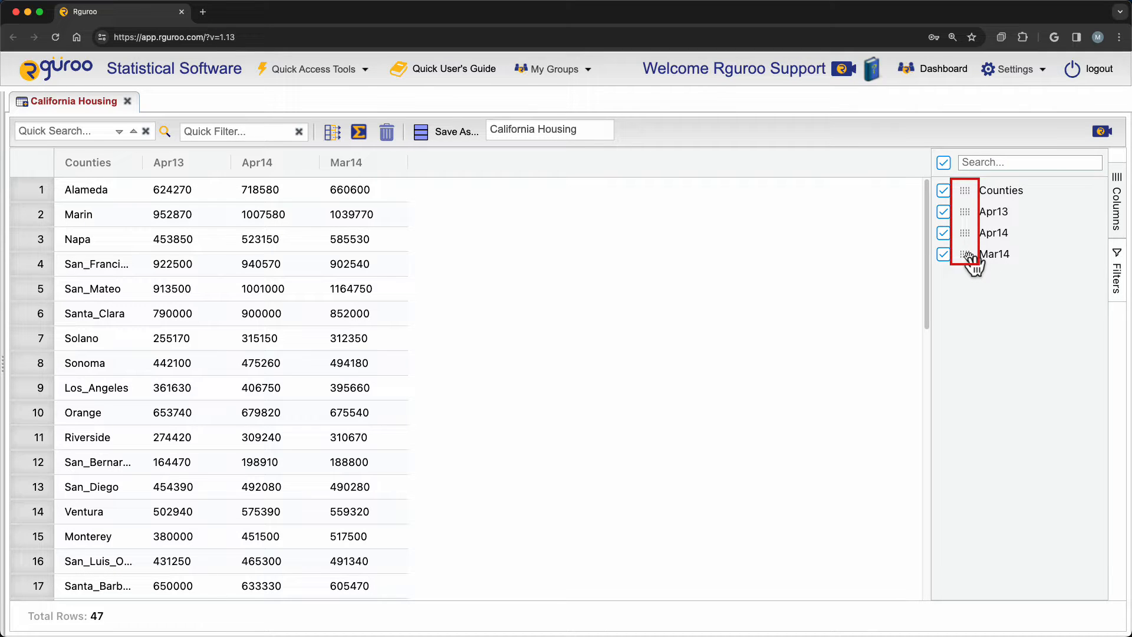
mouse_move(968, 259)
left_mouse_down()
mouse_move(971, 215)
mouse_move(971, 273)
left_mouse_up()
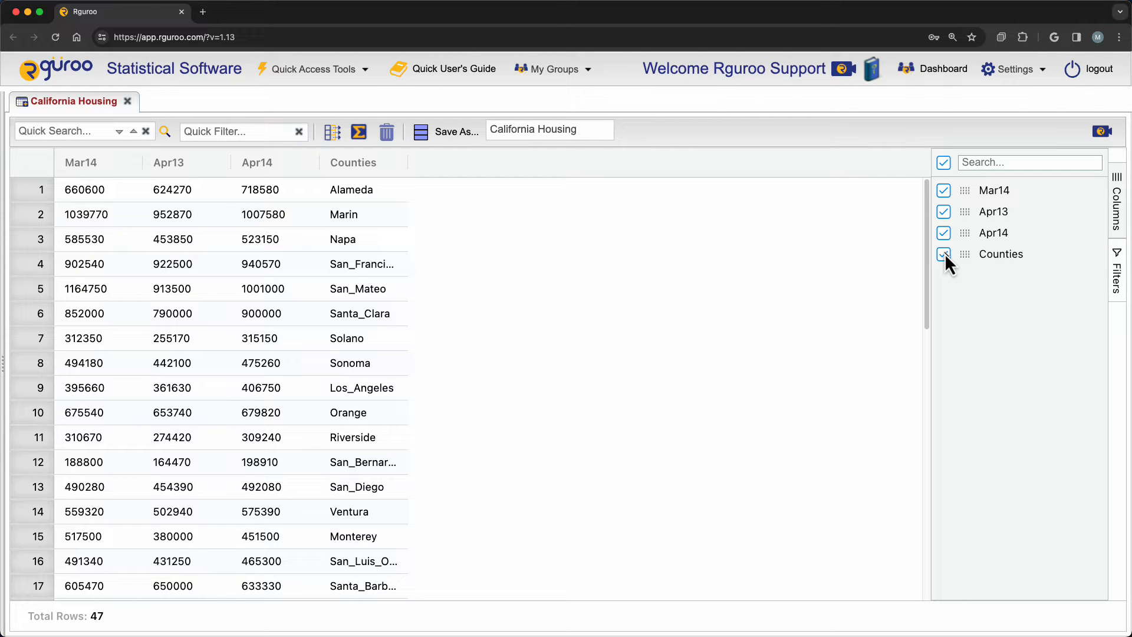
- Hide the Counties and Mar14 columns and bring both back into the table
left_click(944, 254)
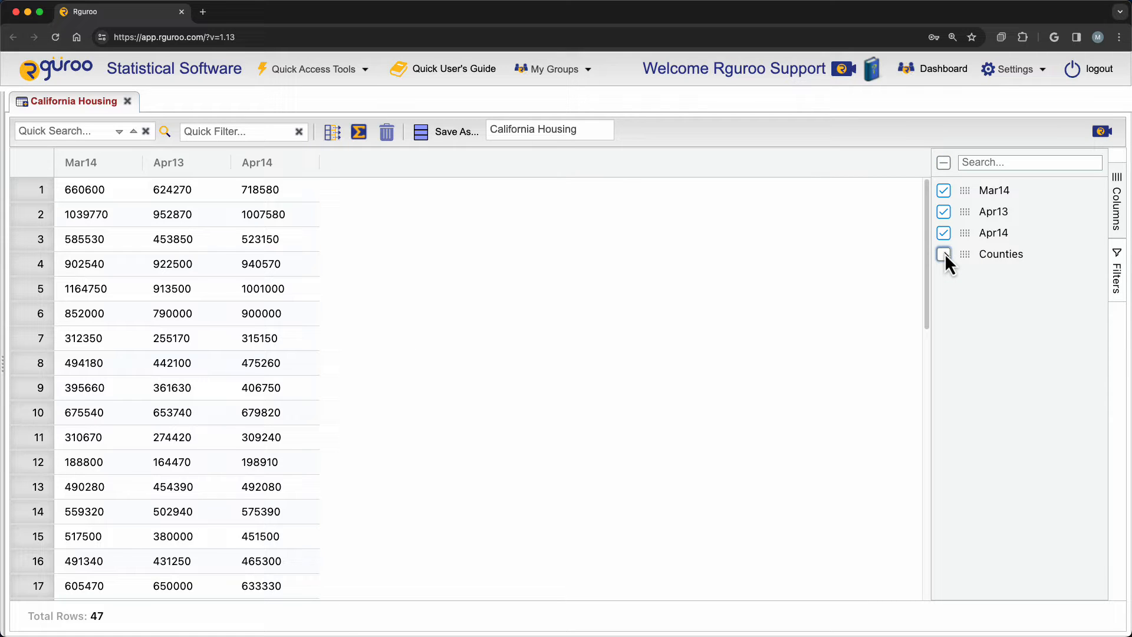
left_click(943, 190)
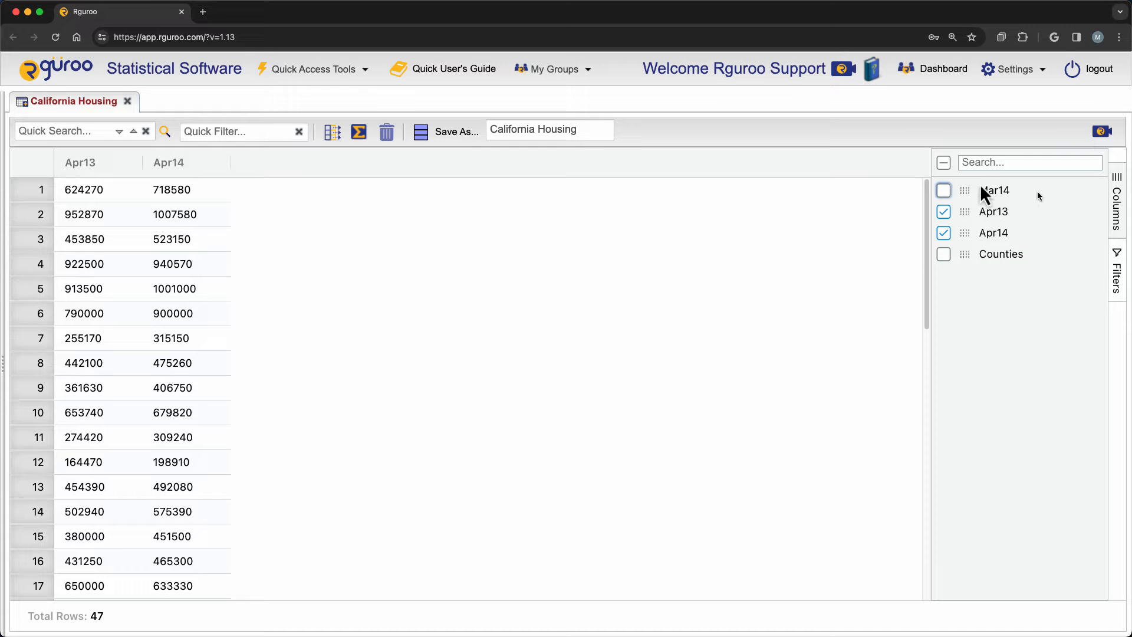
left_click(946, 192)
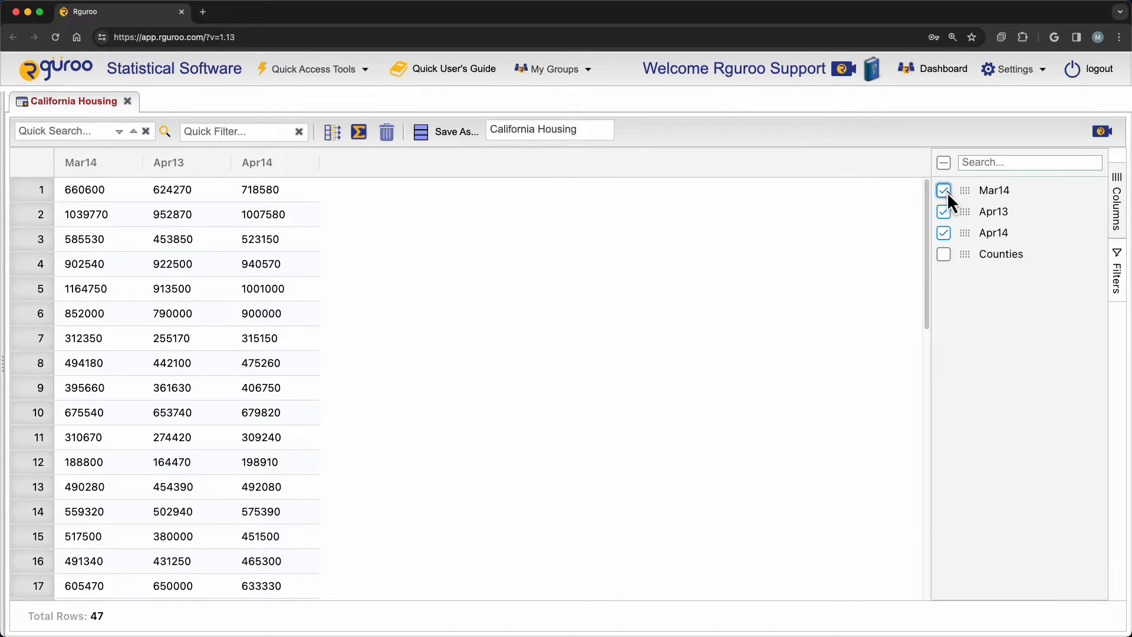
left_click(943, 255)
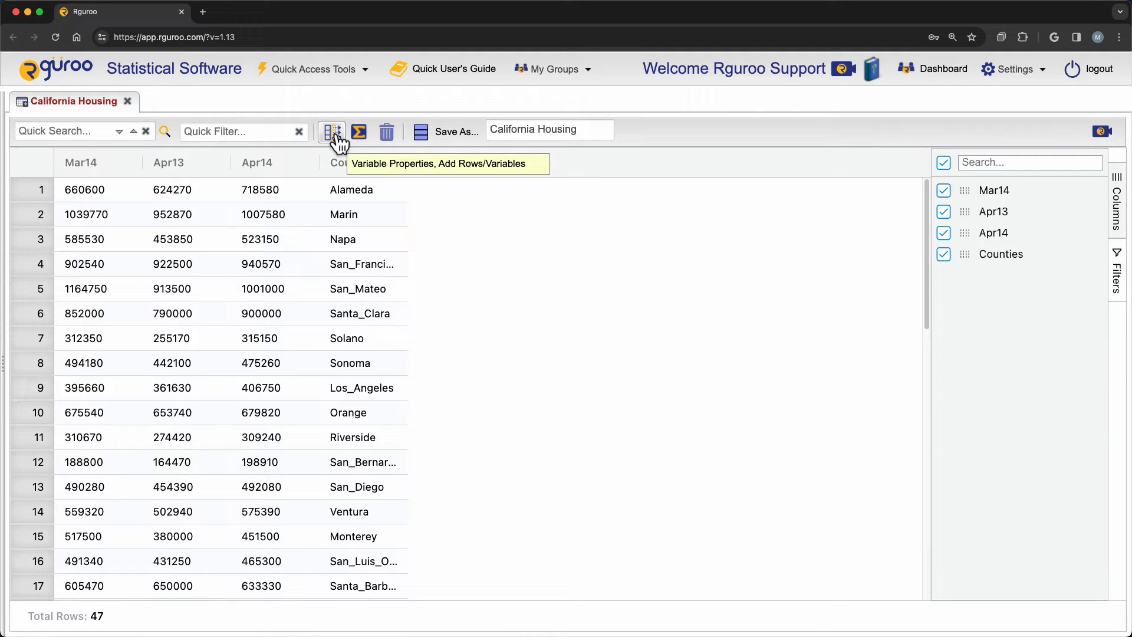
- Add one new variable named MAR13 at the beginning of the California Housing dataset
left_click(339, 142)
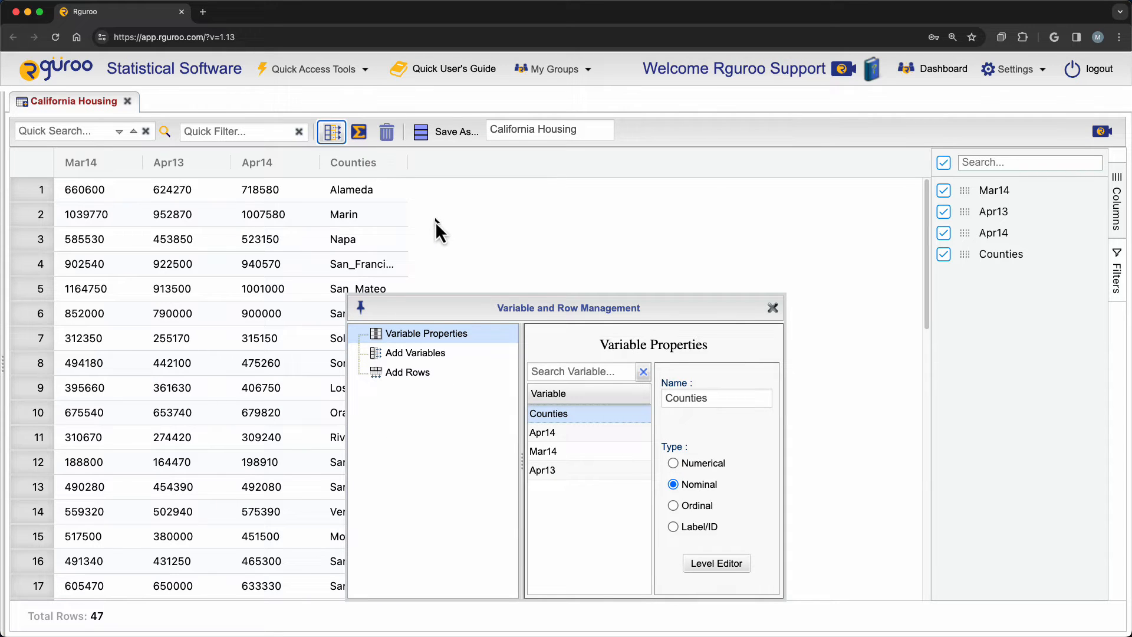
left_click(448, 355)
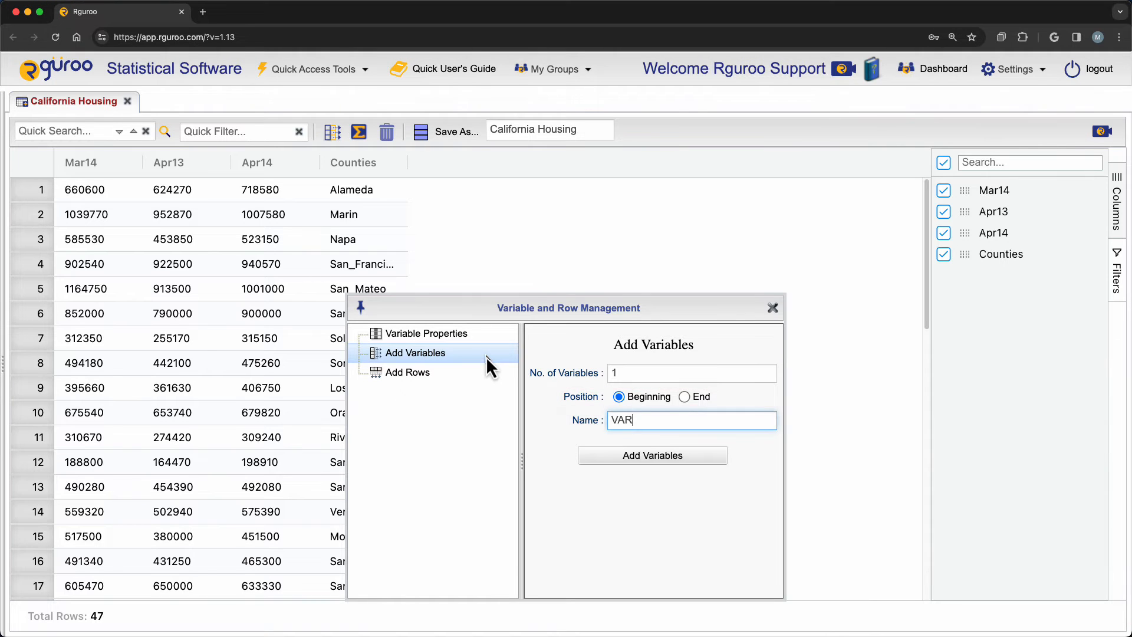
double_click(640, 419)
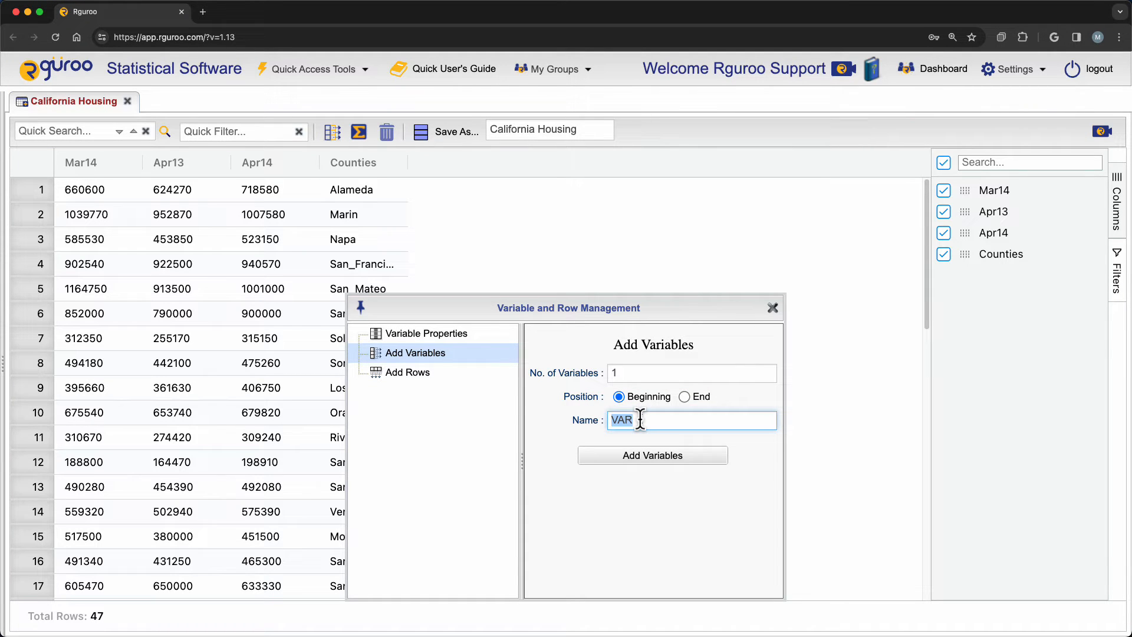
type("MAR13")
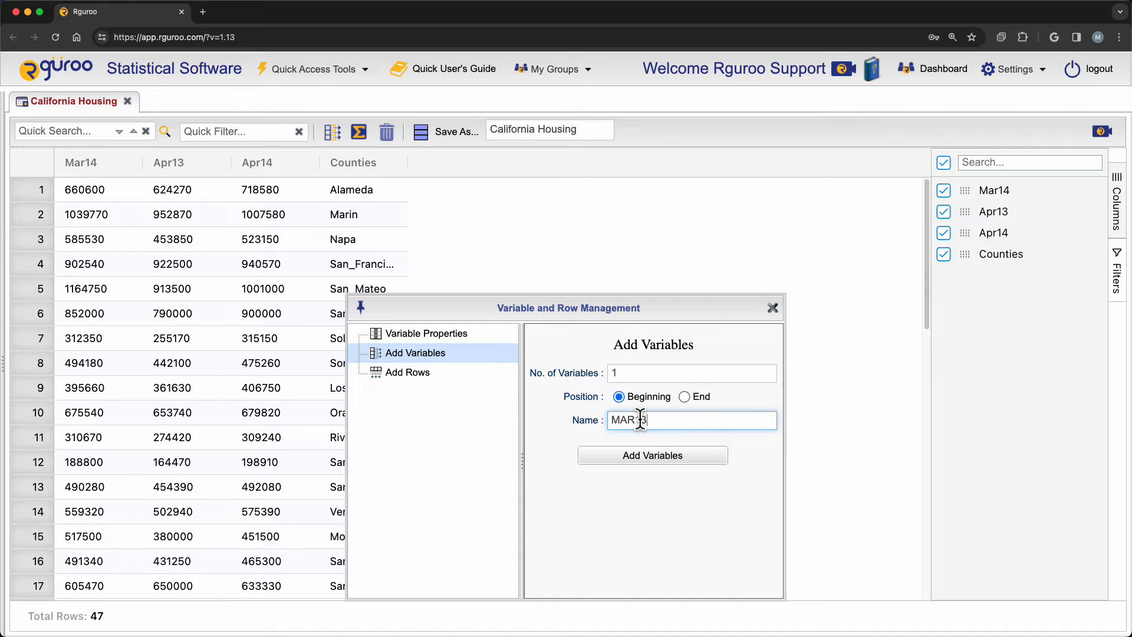
left_click(658, 465)
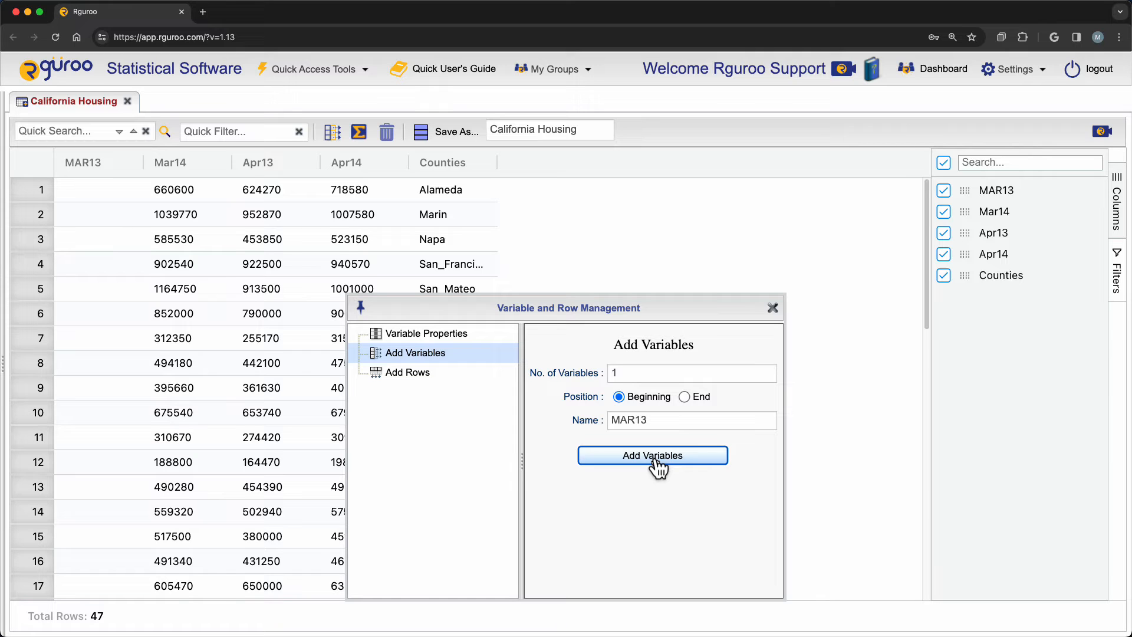
- Add three new variables at the end of the dataset using the base name MAY
left_click(683, 398)
double_click(618, 374)
type("3")
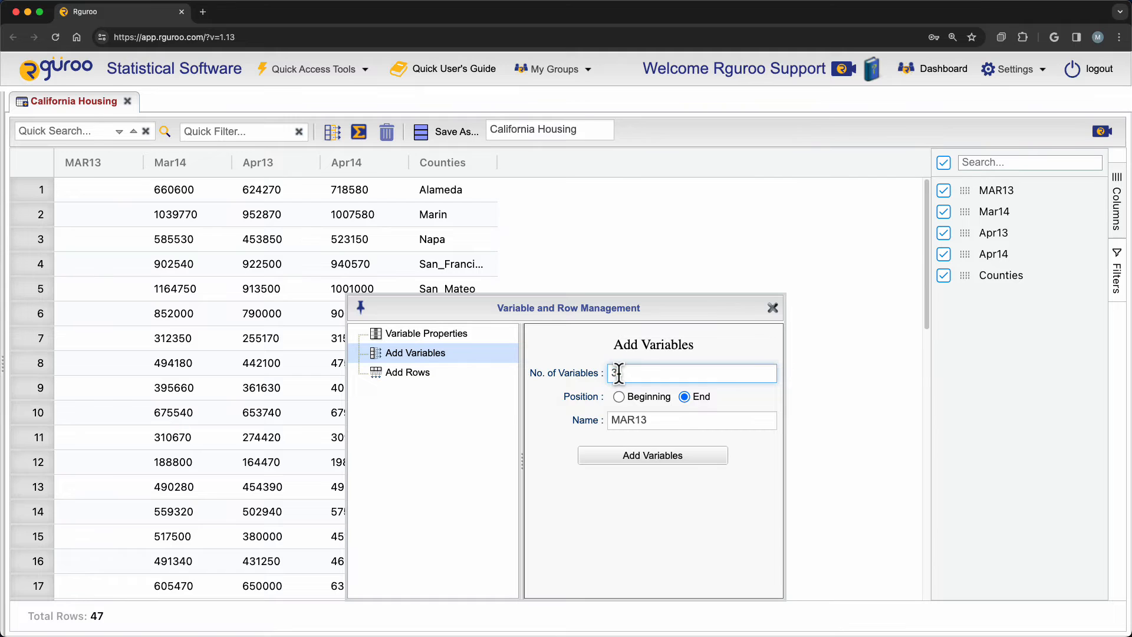
double_click(654, 424)
type("MAY")
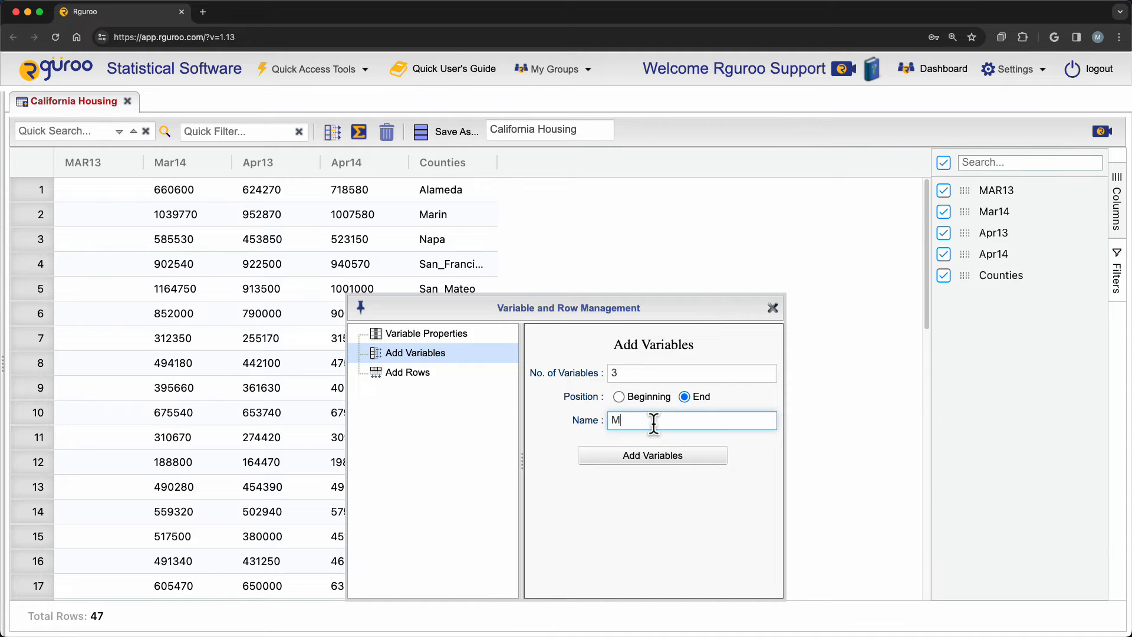
left_click(671, 468)
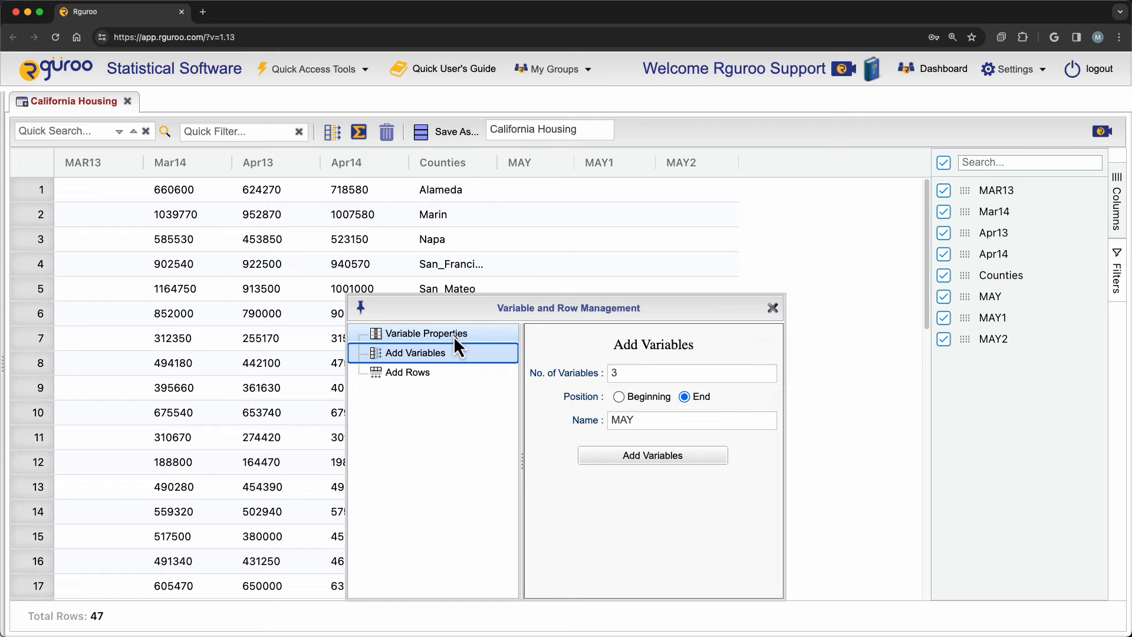
- Rename variable MAY to MAY13 and MAY1 to MAY14 in the variable properties, and close the management dialog
left_click(482, 338)
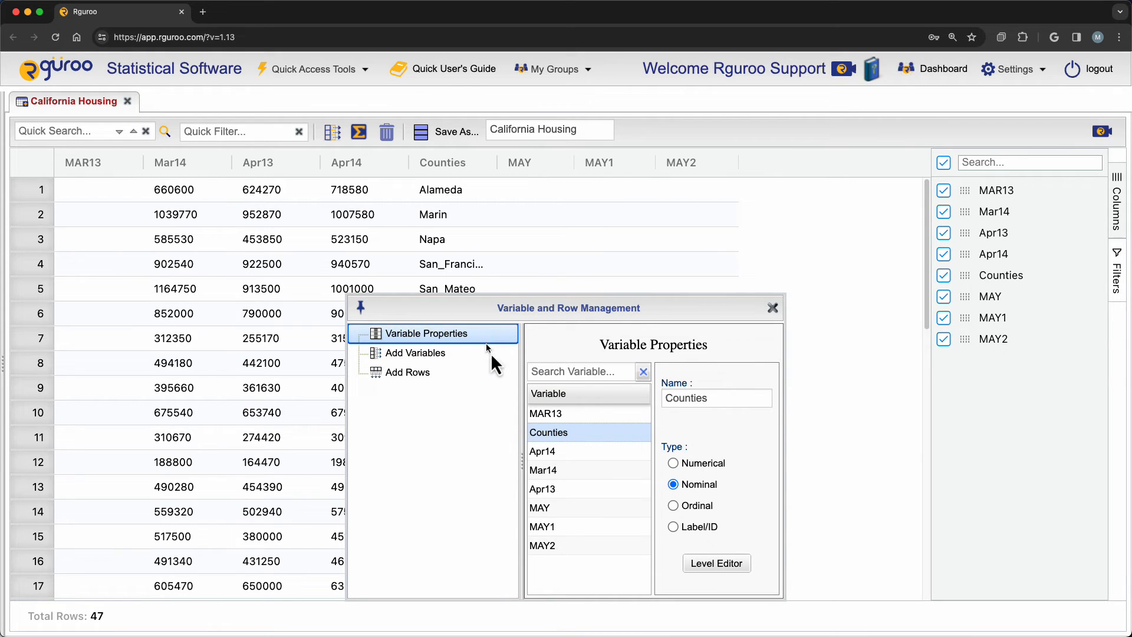
left_click(584, 508)
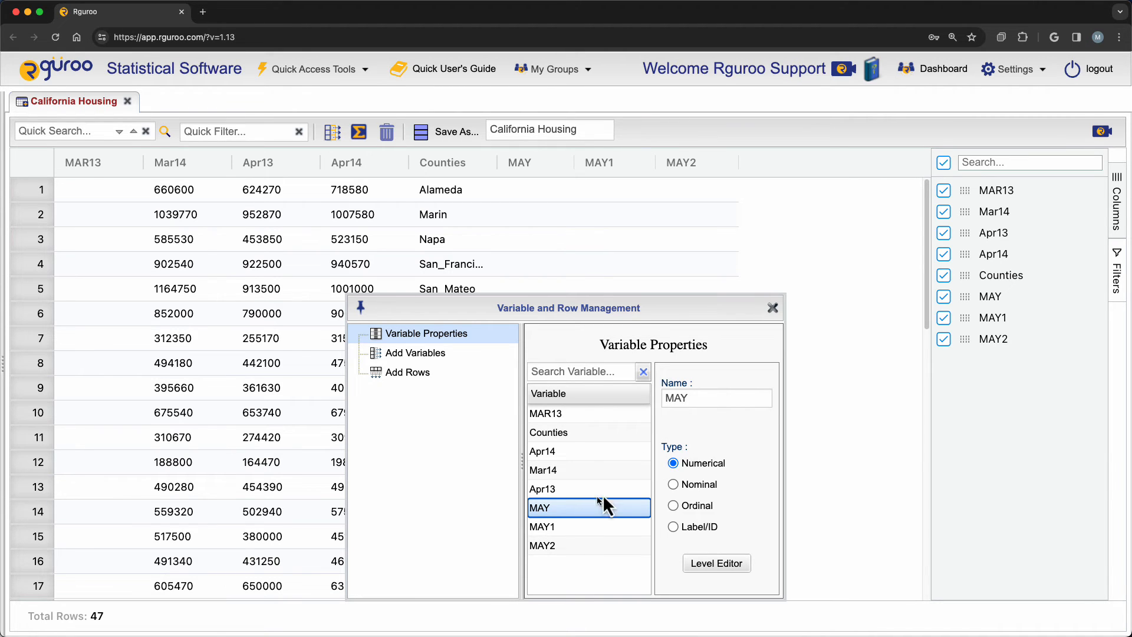
left_click(705, 399)
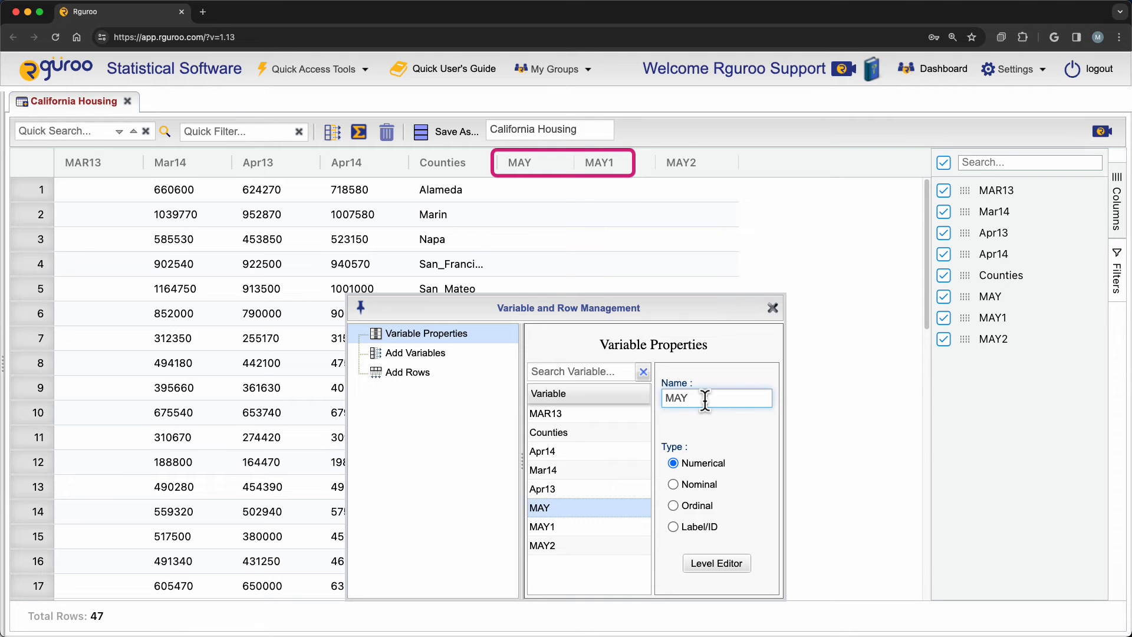
type("13")
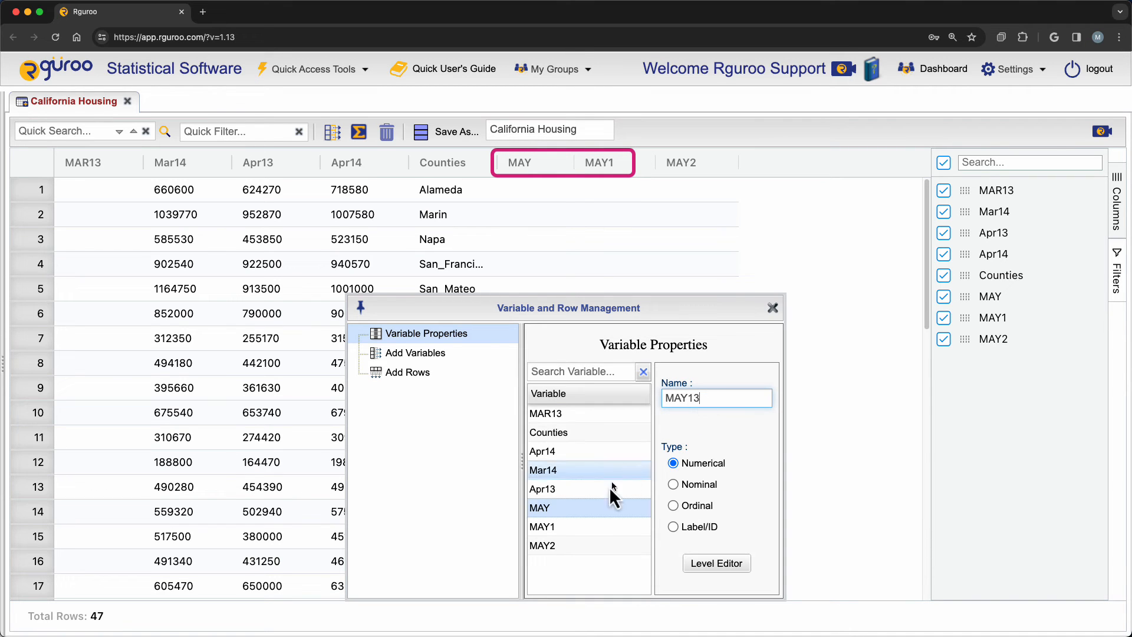
left_click(561, 531)
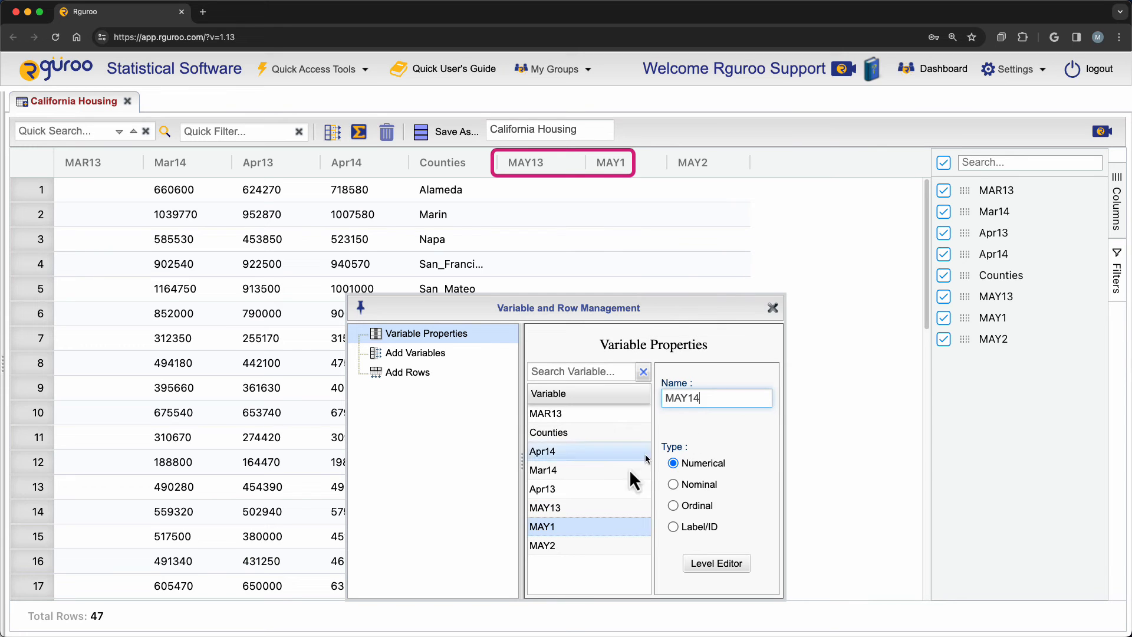
left_click(587, 546)
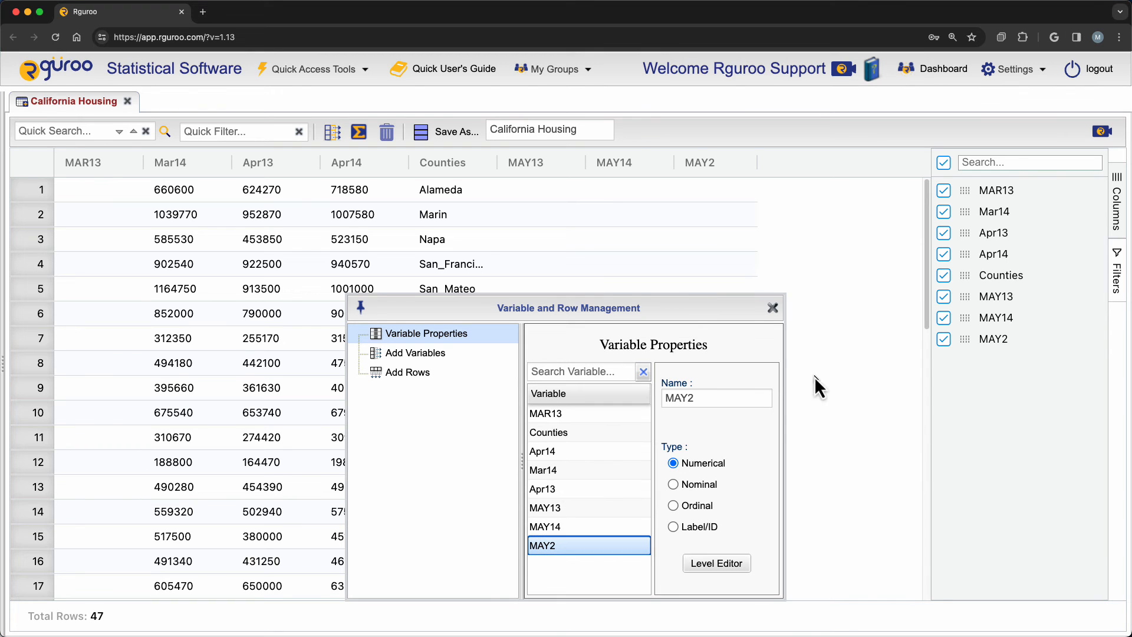
left_click(772, 307)
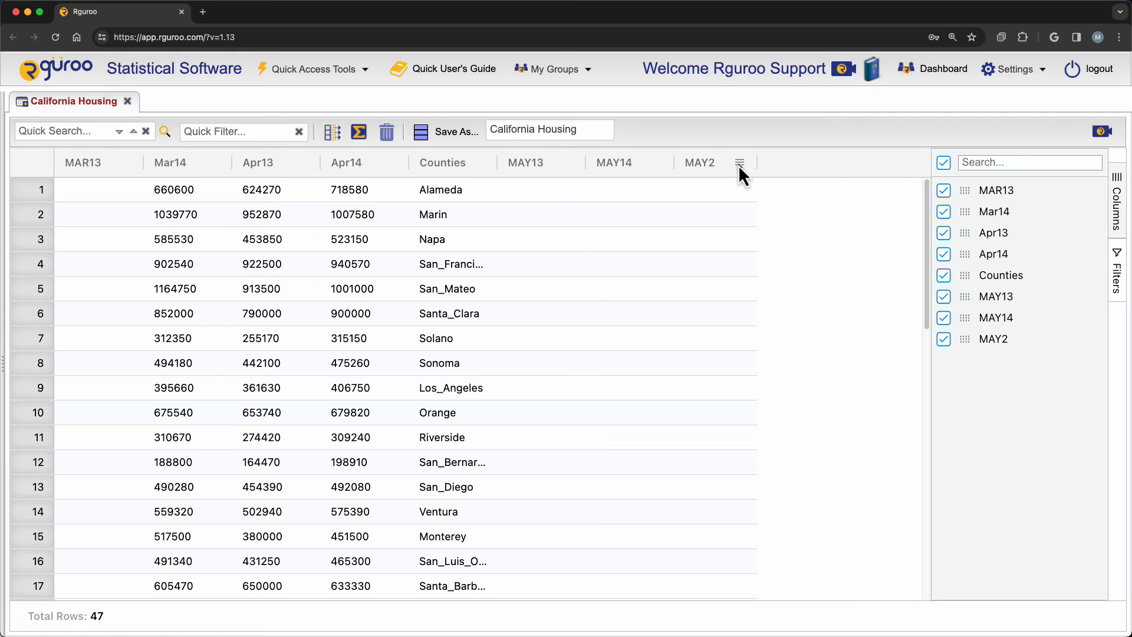
- Rename the MAY2 variable to MAY15 directly from its column in the data table
left_click(739, 164)
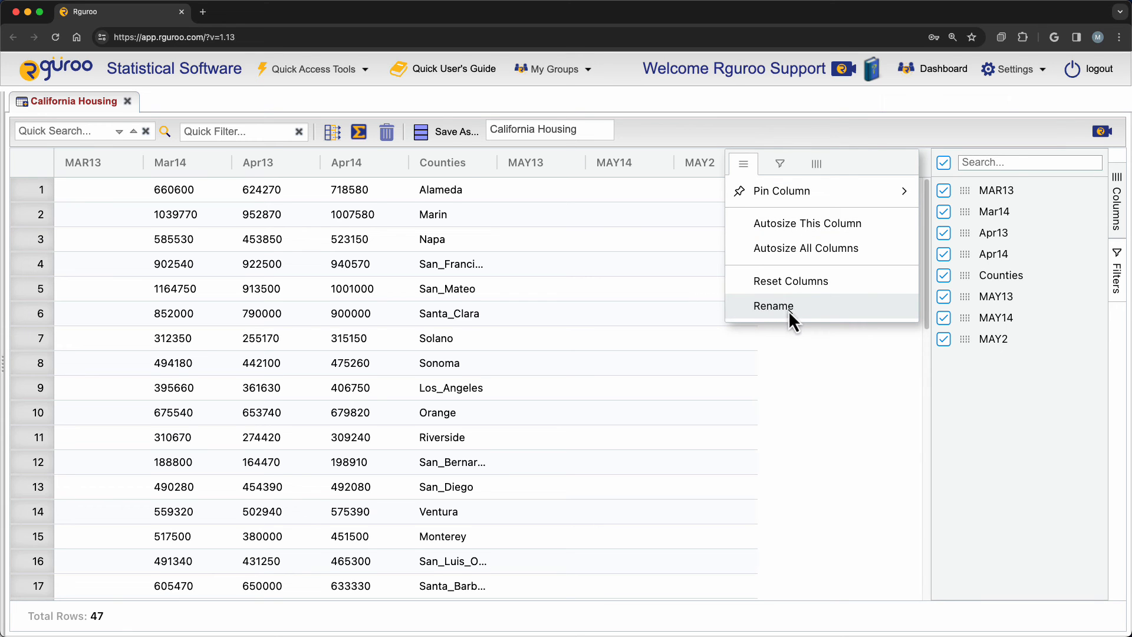
left_click(804, 309)
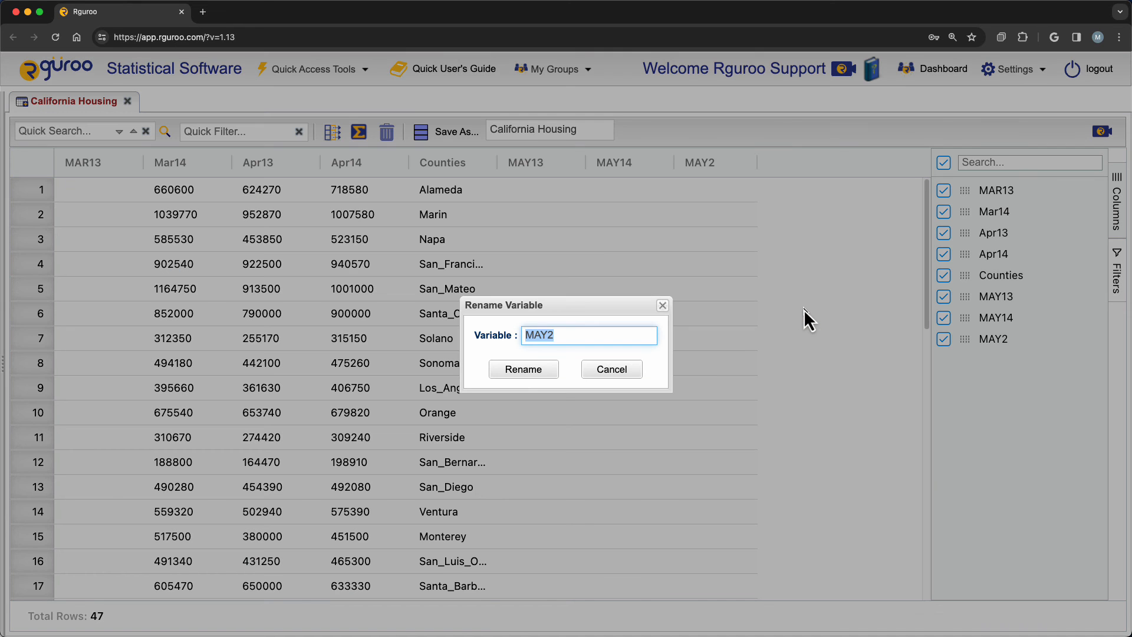
left_click(573, 337)
key("BackSpace")
type("15")
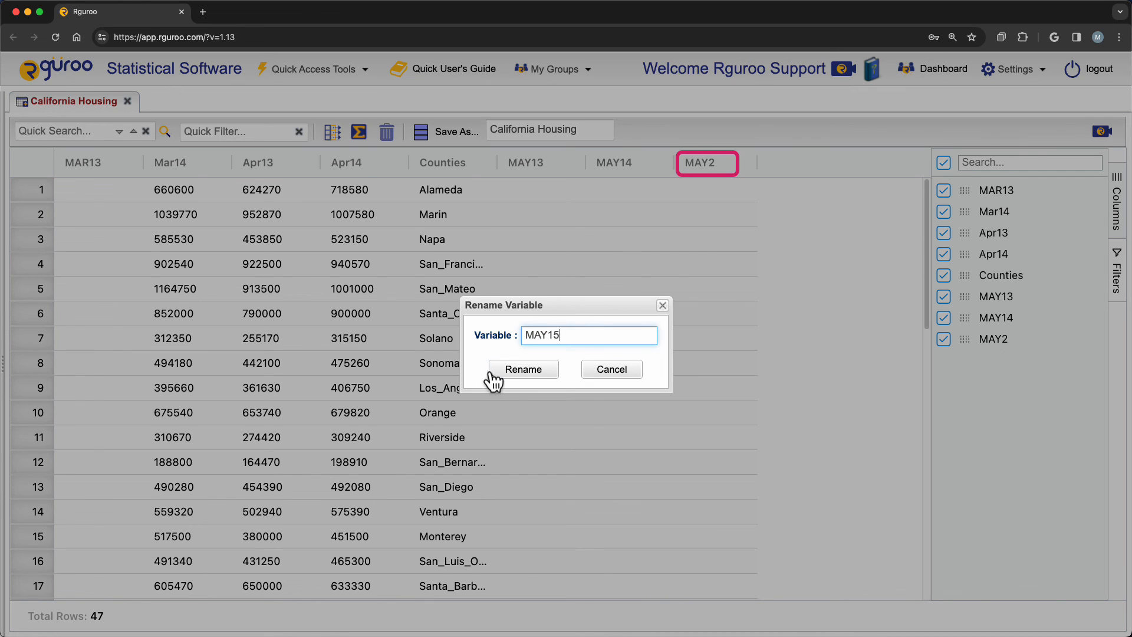
left_click(523, 370)
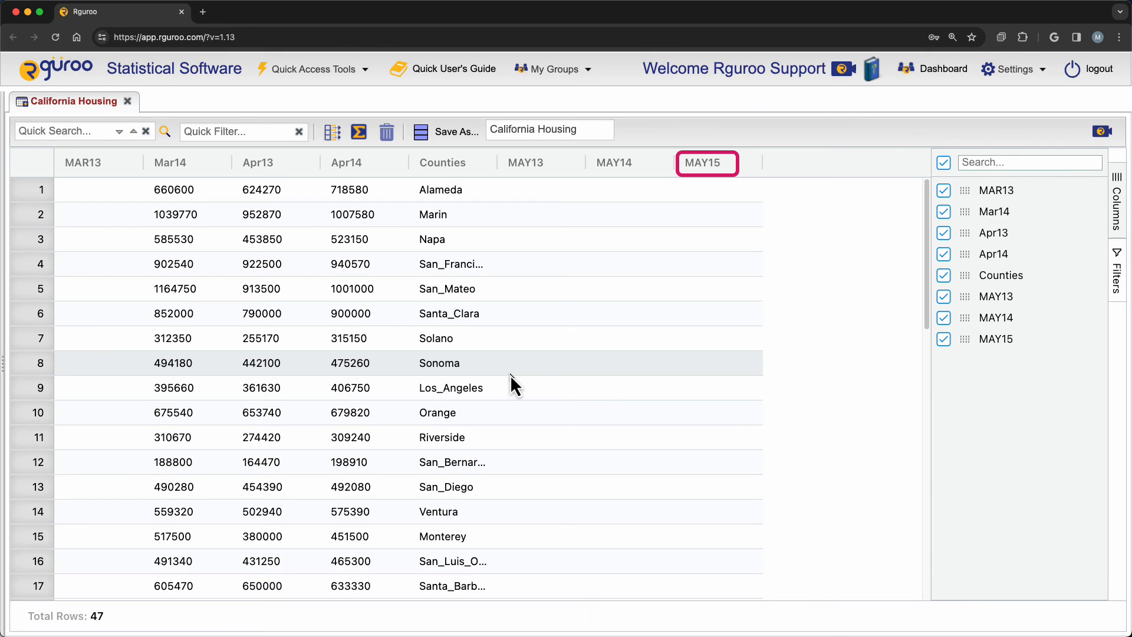